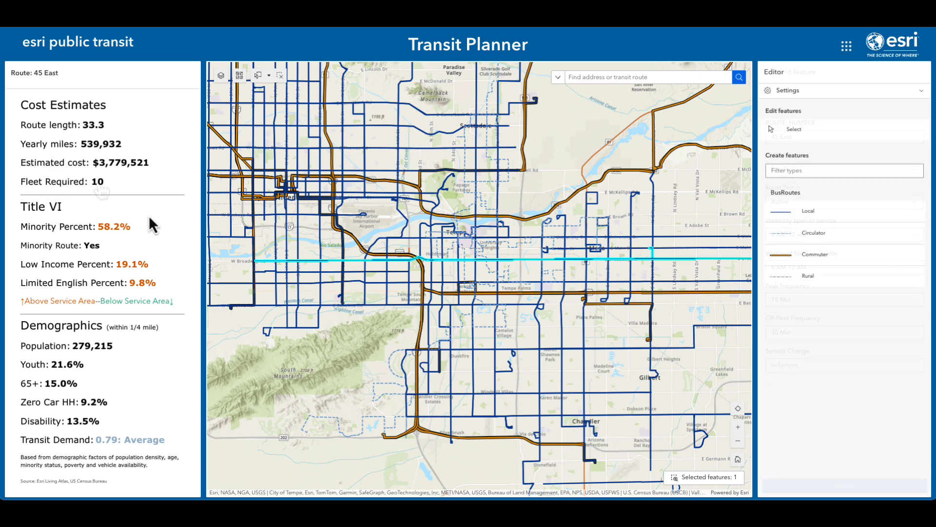
Switch from the Route Planner to the Stop Planner page.
click(170, 214)
click(845, 44)
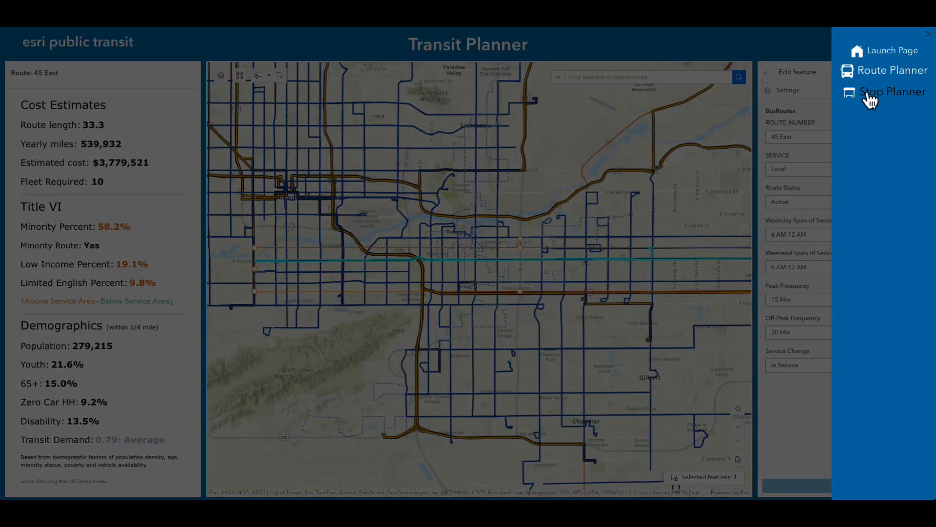
click(866, 92)
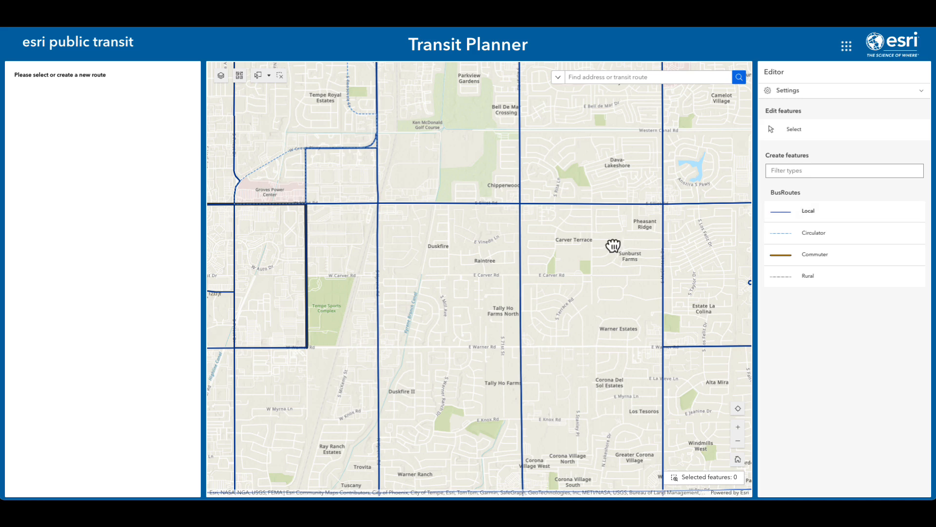
Draw a new Local bus route along Warner Rd, from the corner southwest of Tempe Sports Complex east to the north-south route past Warner Estates.
click(799, 214)
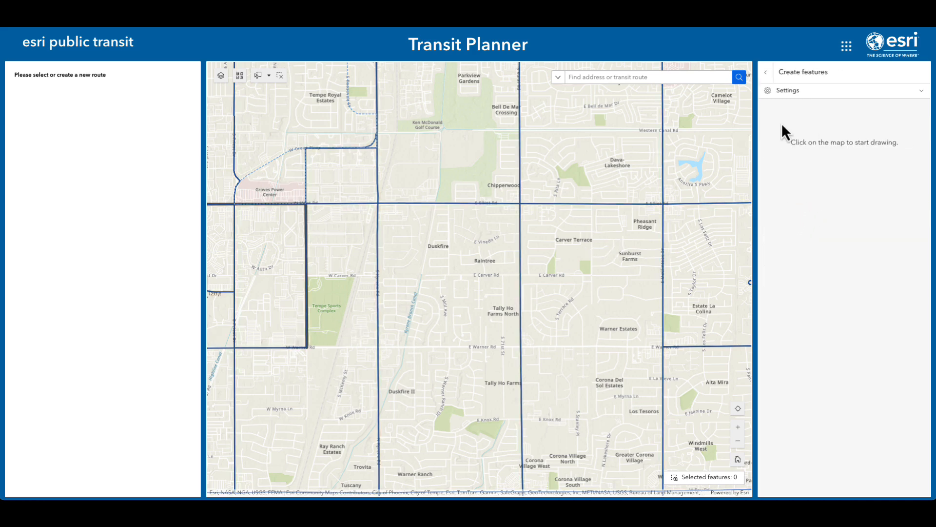
click(306, 347)
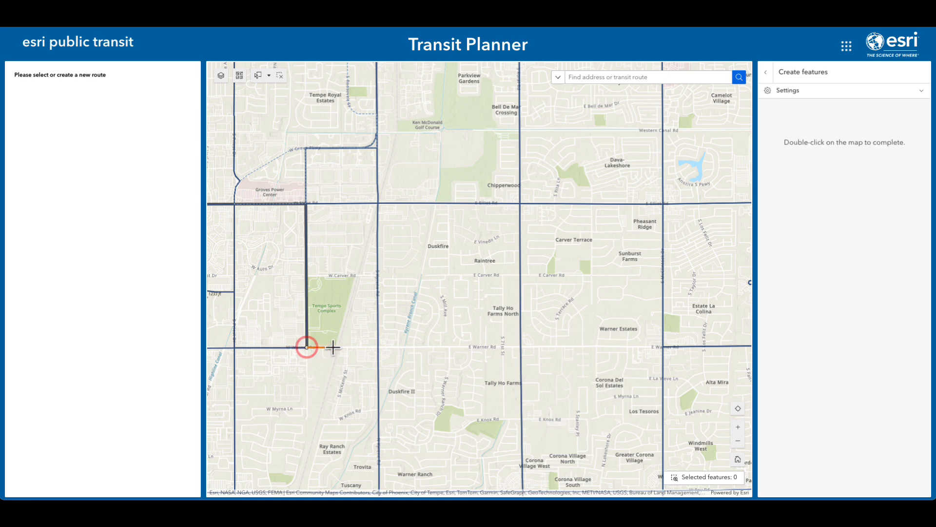
click(378, 347)
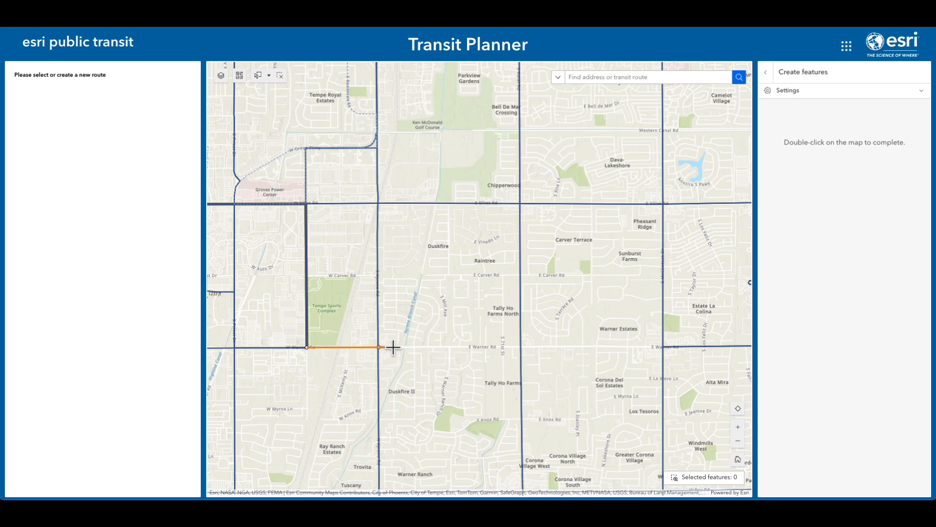
click(398, 347)
click(414, 347)
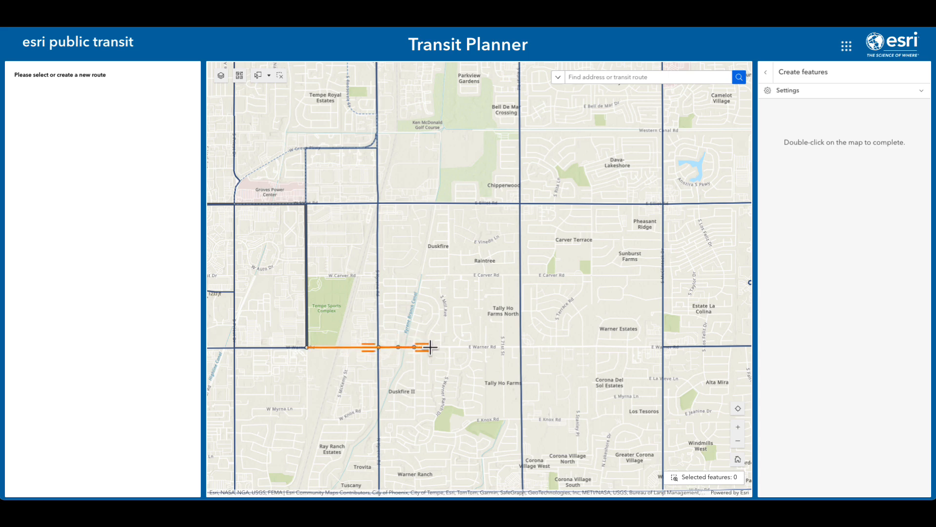
click(430, 348)
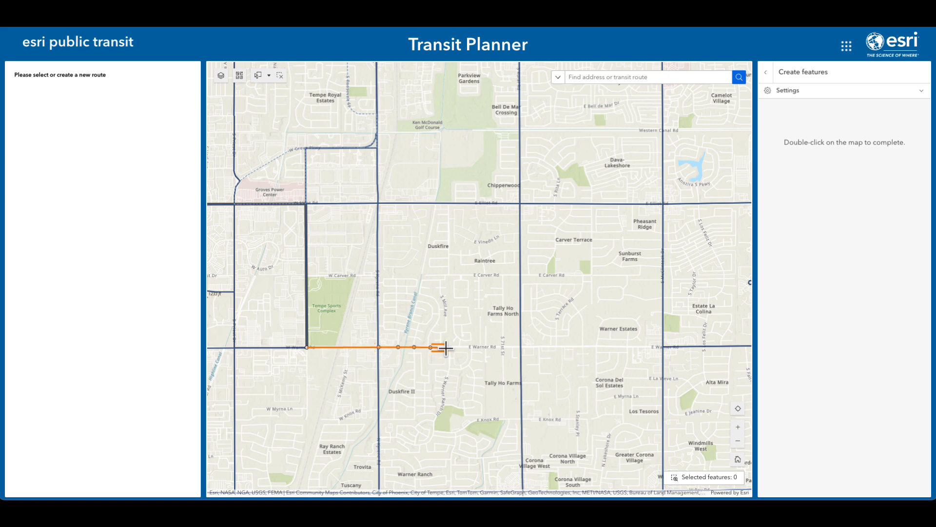
click(449, 347)
click(481, 348)
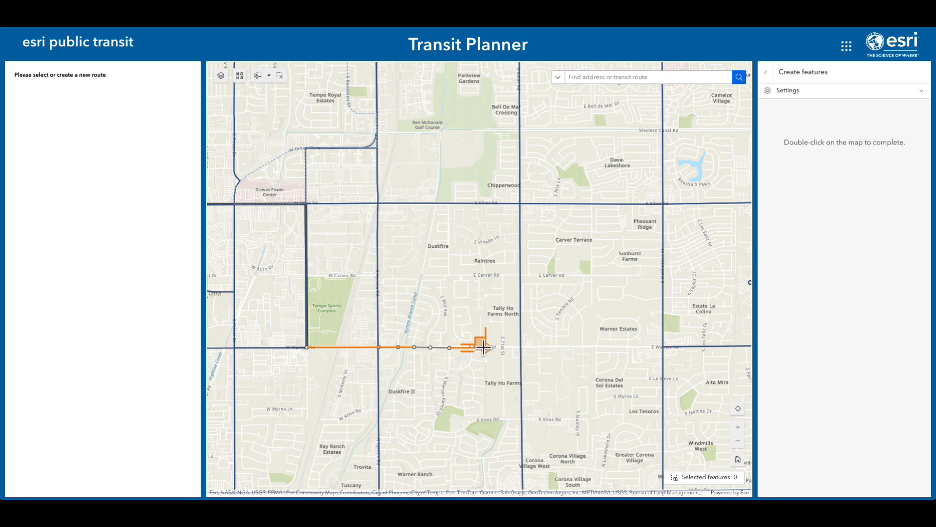
click(483, 347)
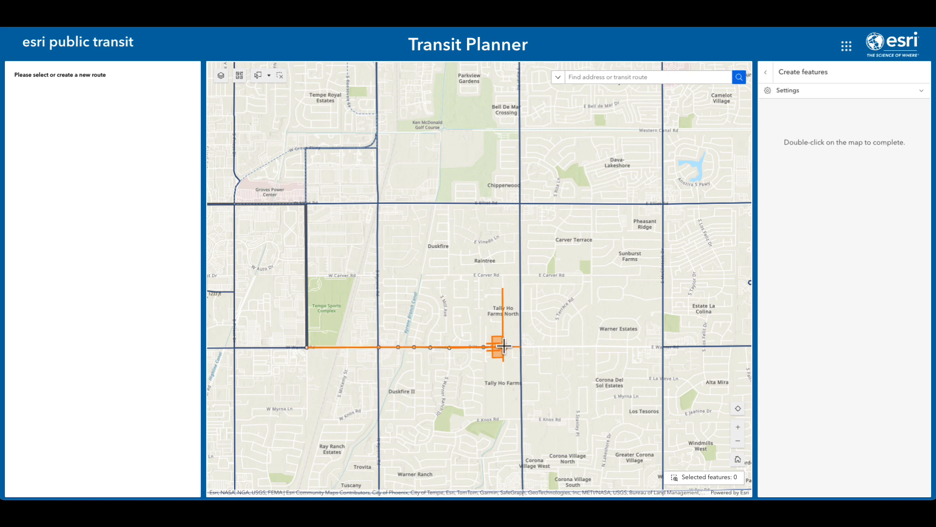
click(519, 347)
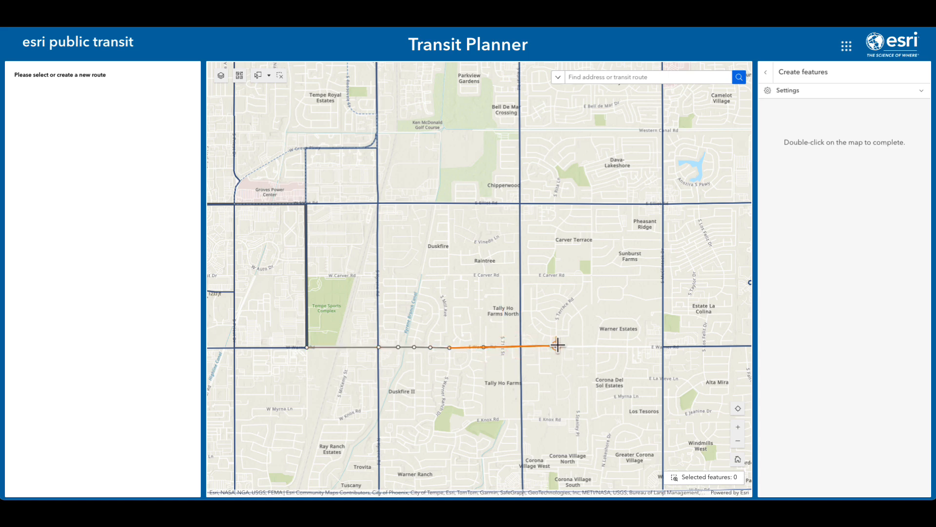
click(557, 347)
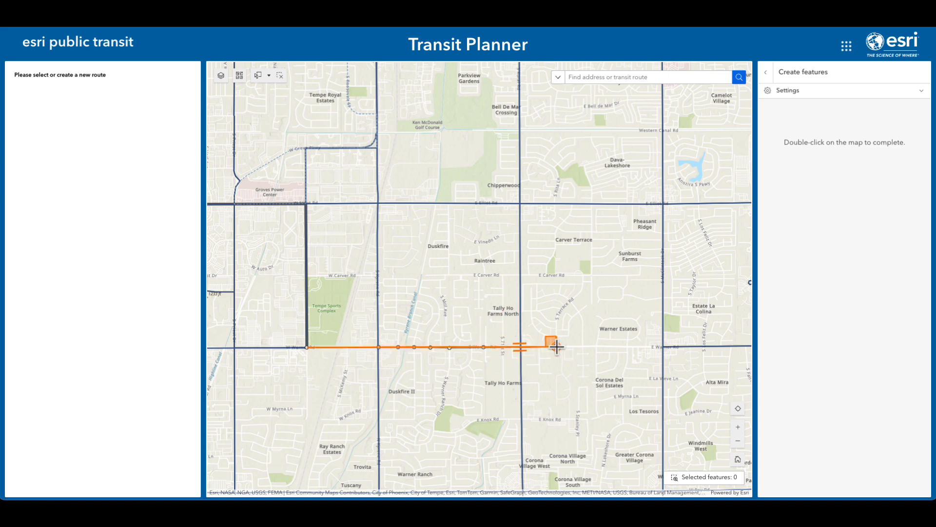
click(584, 346)
click(596, 346)
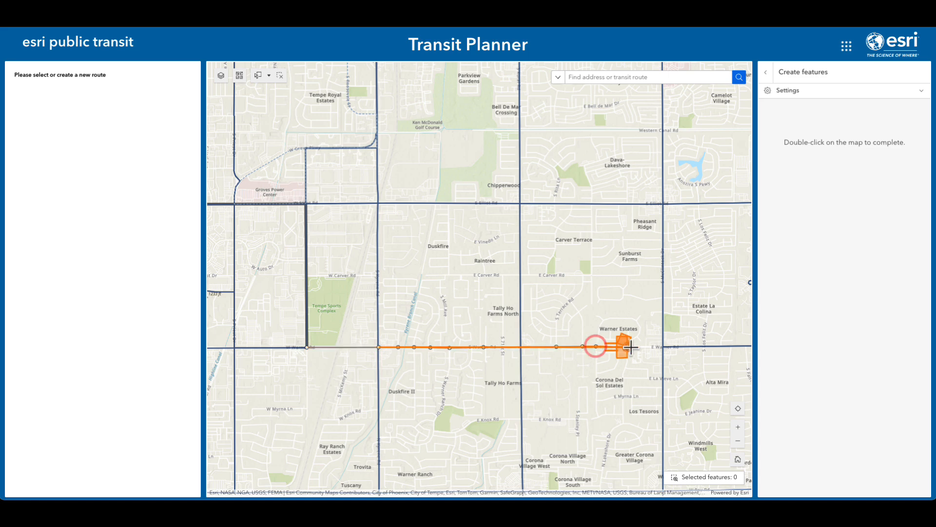
click(627, 347)
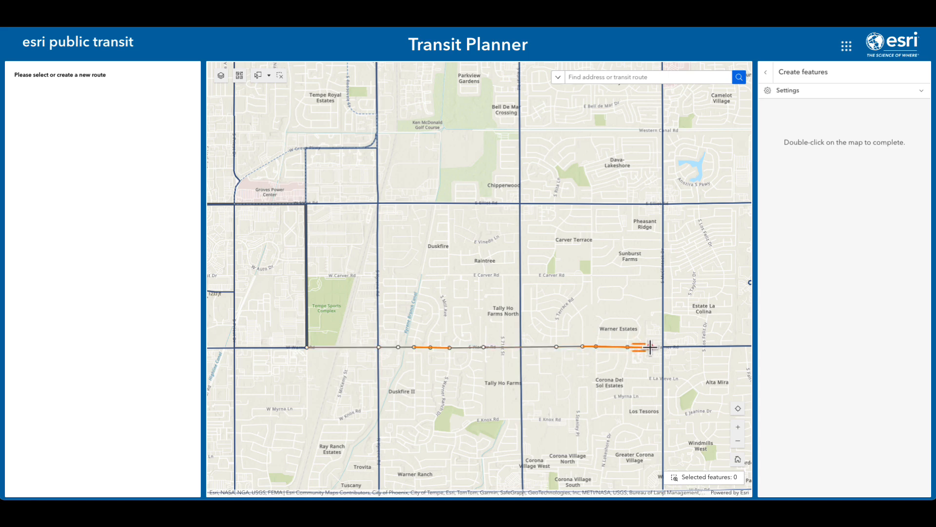
click(651, 347)
double_click(660, 347)
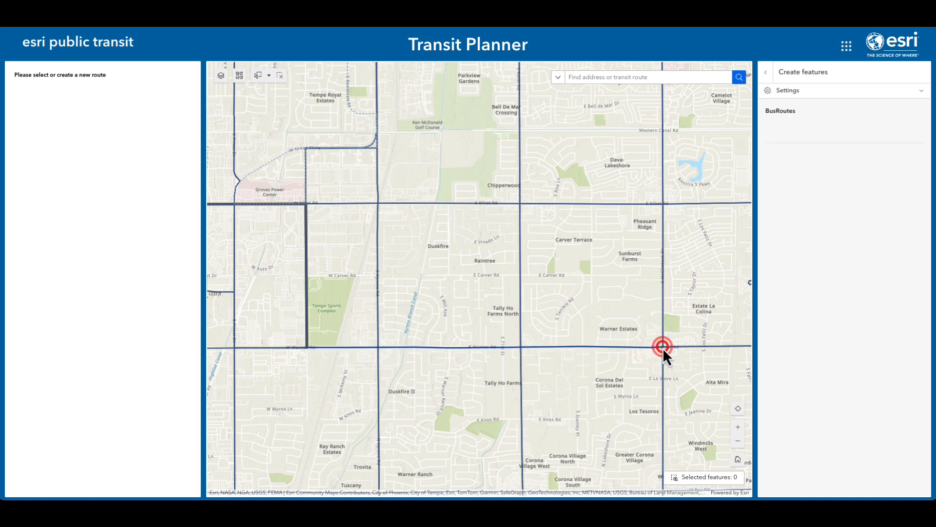
Create the drawn route with route number Warner Rd, route status Pending and service change January 2026.
click(812, 137)
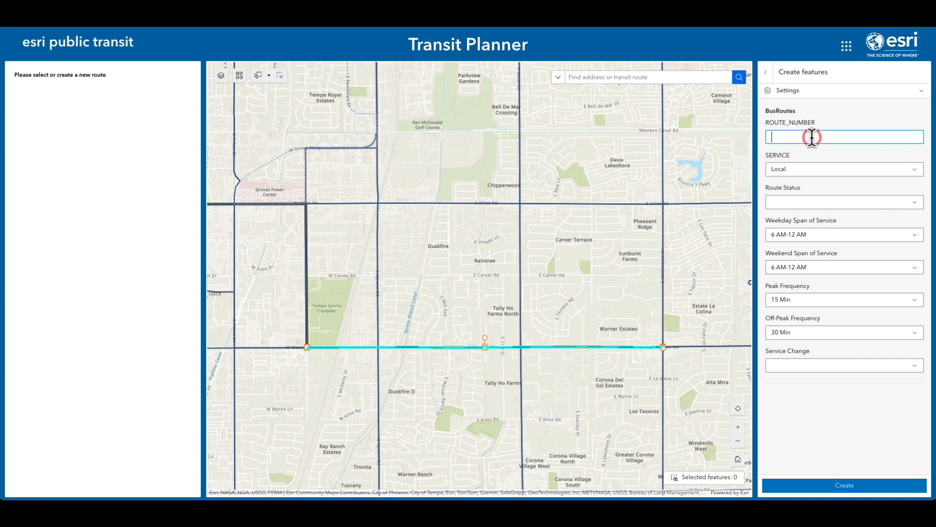
text(Warner Rd)
click(794, 203)
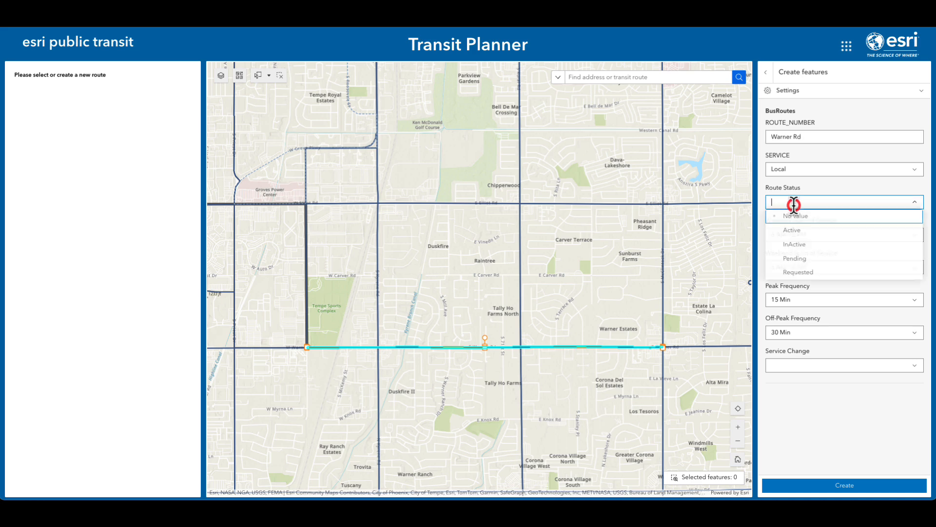
click(809, 258)
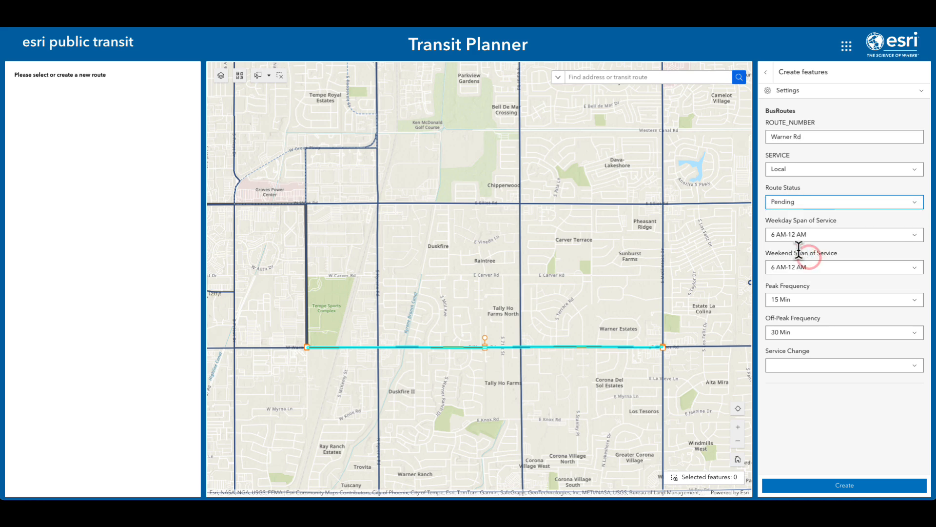
click(821, 366)
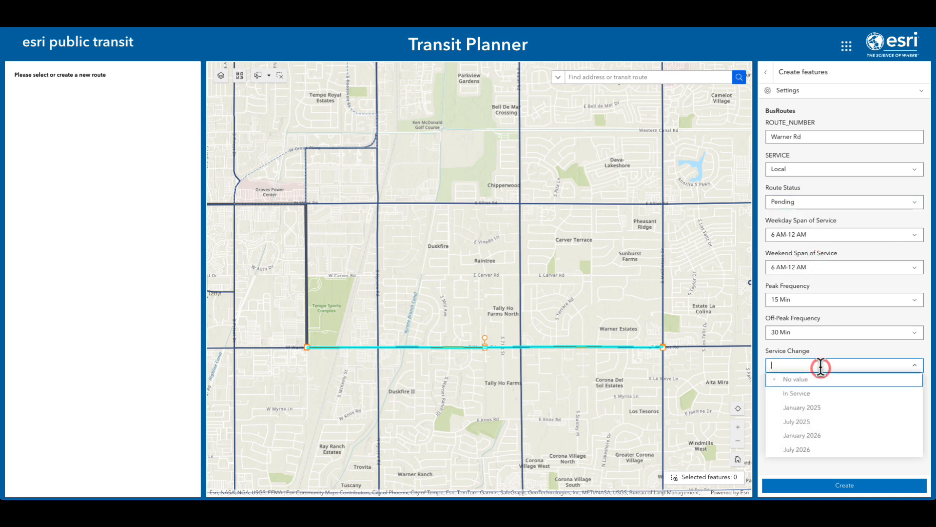
click(814, 435)
click(843, 488)
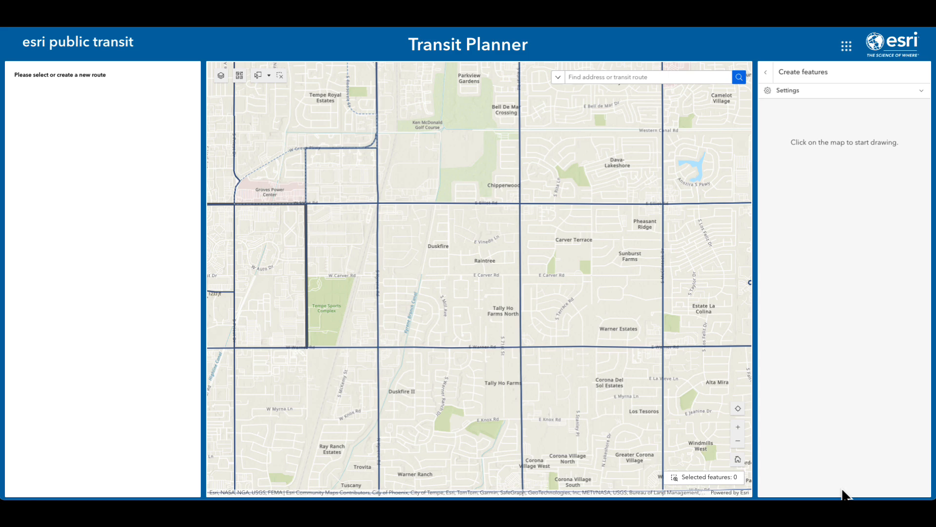
Leave route creation and select the new Warner Rd route on the map for editing.
click(766, 72)
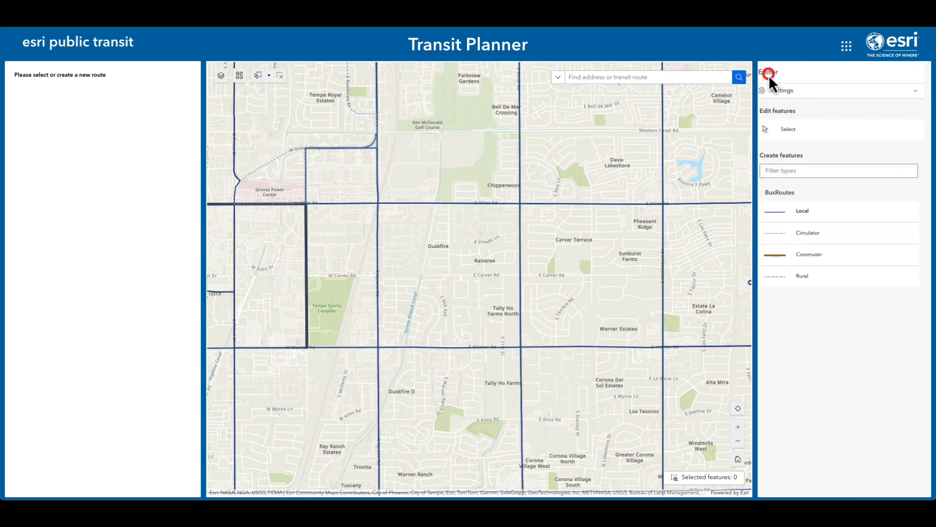
click(789, 129)
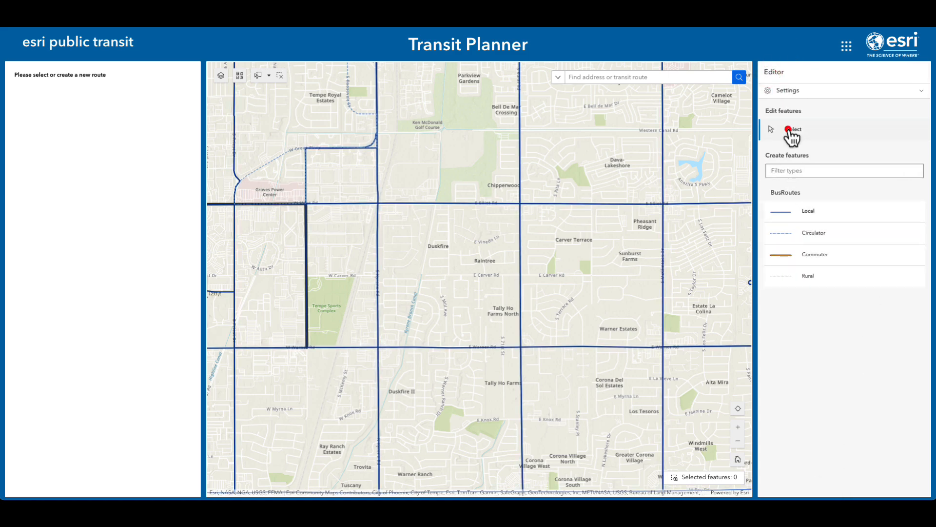
click(608, 347)
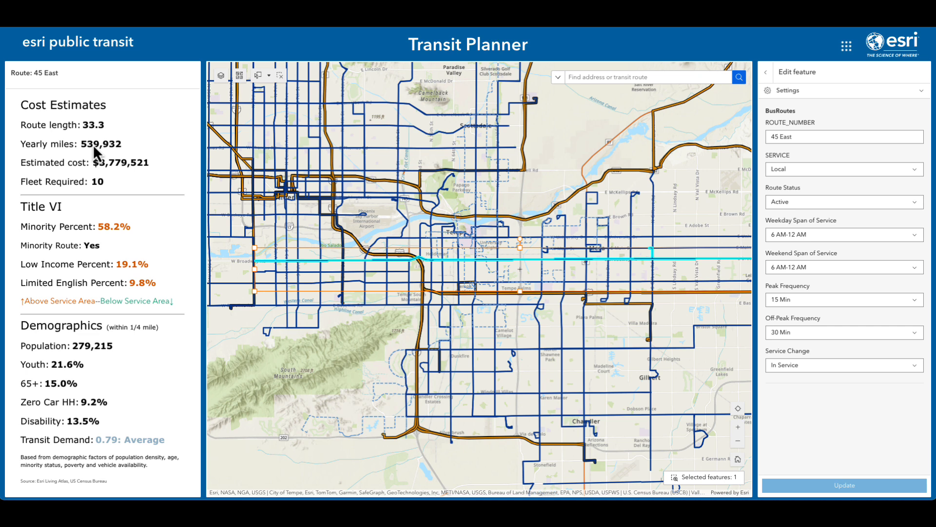
Set the peak frequency of route 45 East to 10 Min and save the update.
click(820, 300)
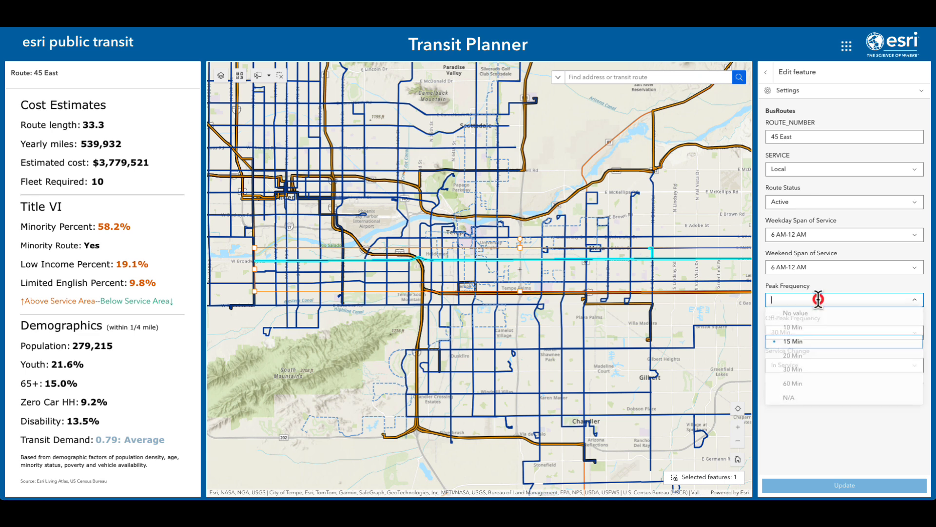
click(803, 332)
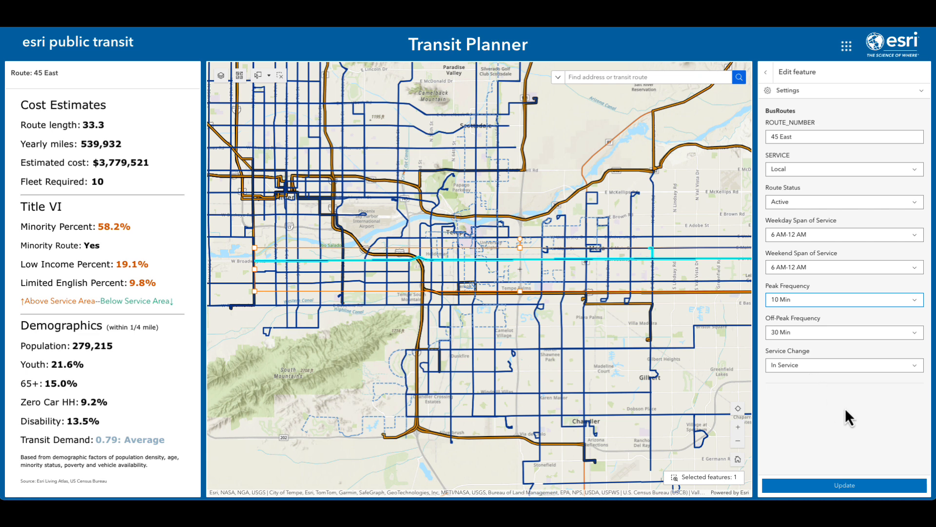
click(829, 485)
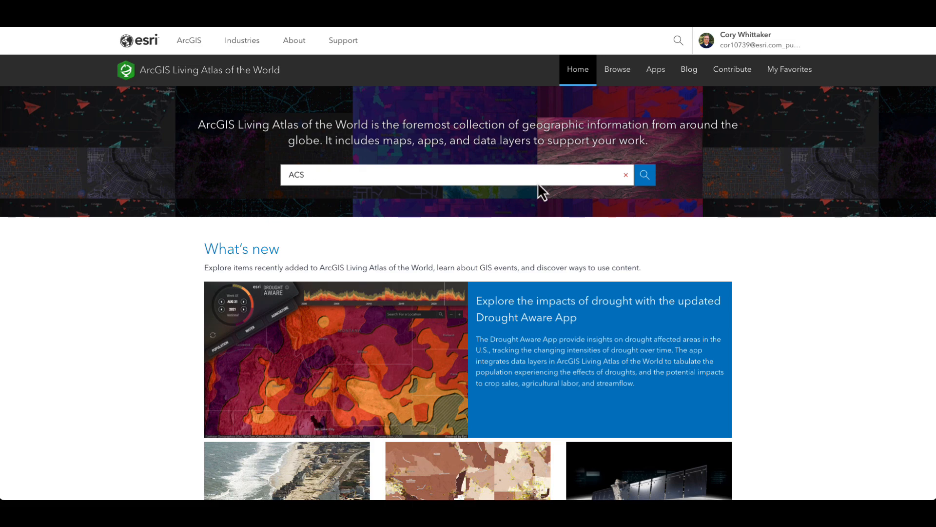
Search ArcGIS Living Atlas for ACS and open the ACS Population Variables - Boundaries item.
click(644, 176)
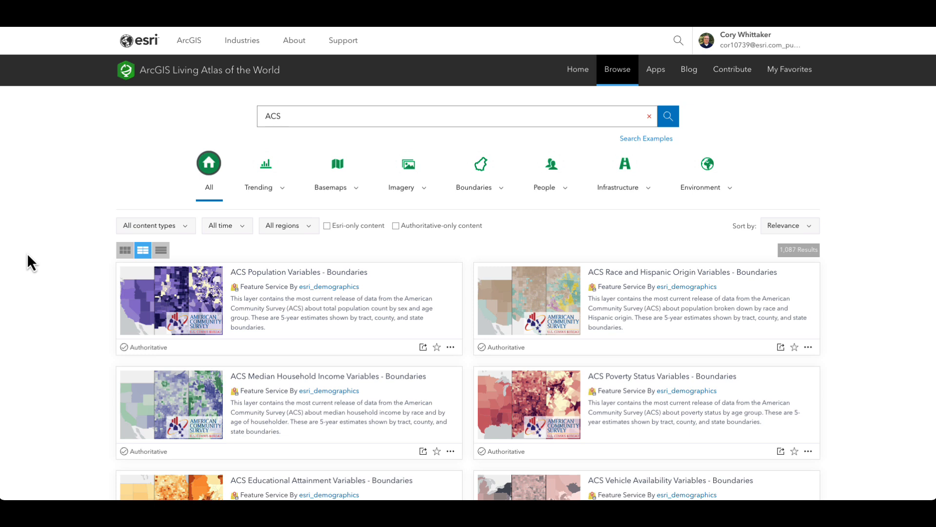
scroll(17, 255, down, 2)
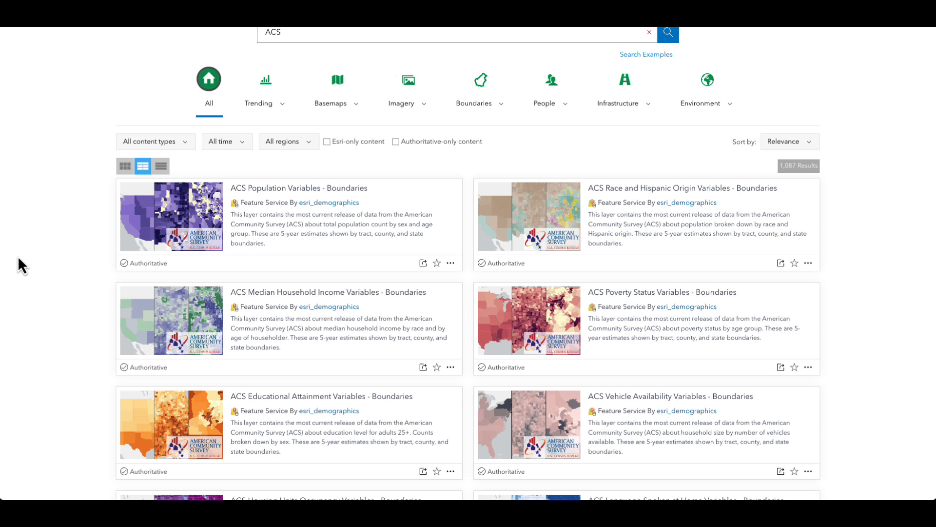
click(317, 189)
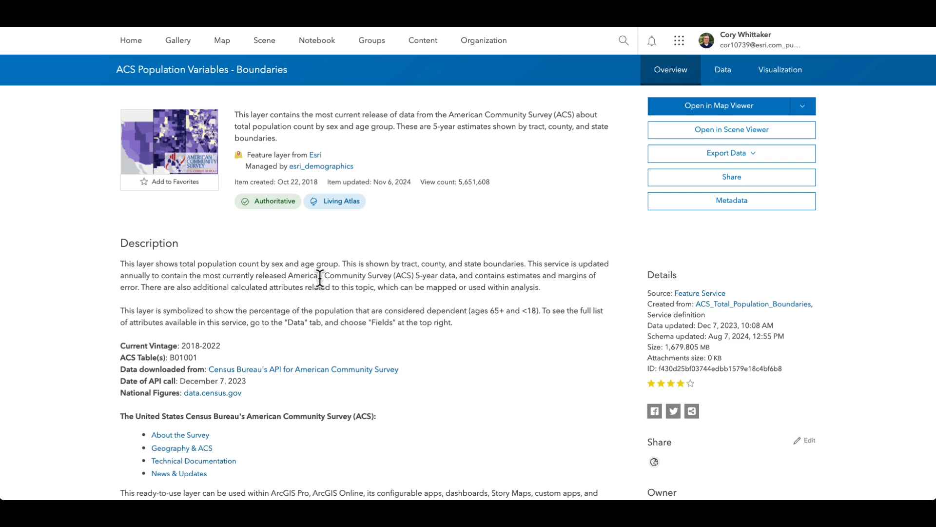
Review the layer's description, examining its current vintage, ACS table, API call date and the data notes.
scroll(253, 274, down, 2)
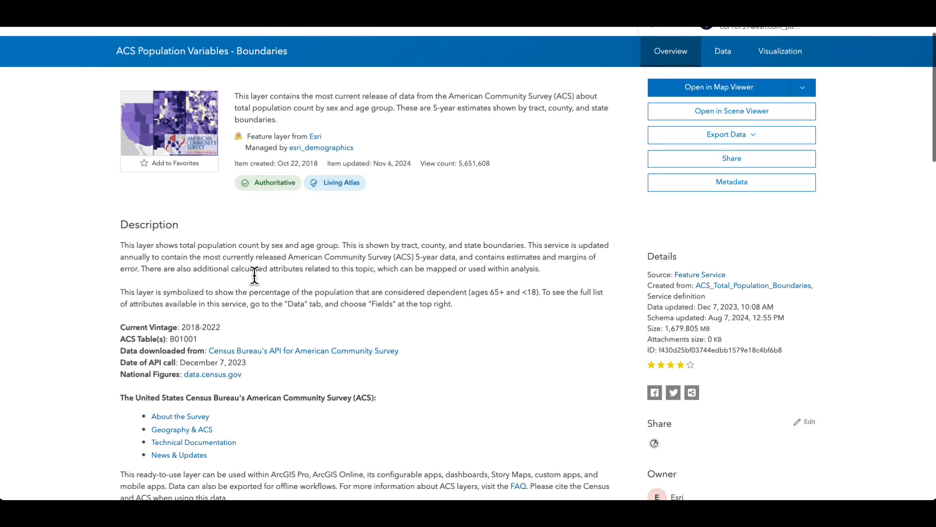
scroll(254, 274, up, 1)
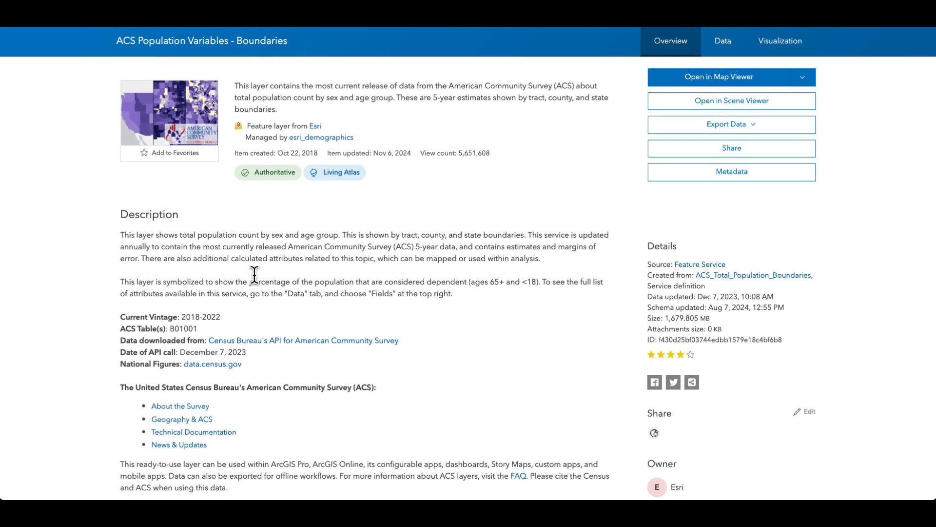
scroll(259, 261, down, 5)
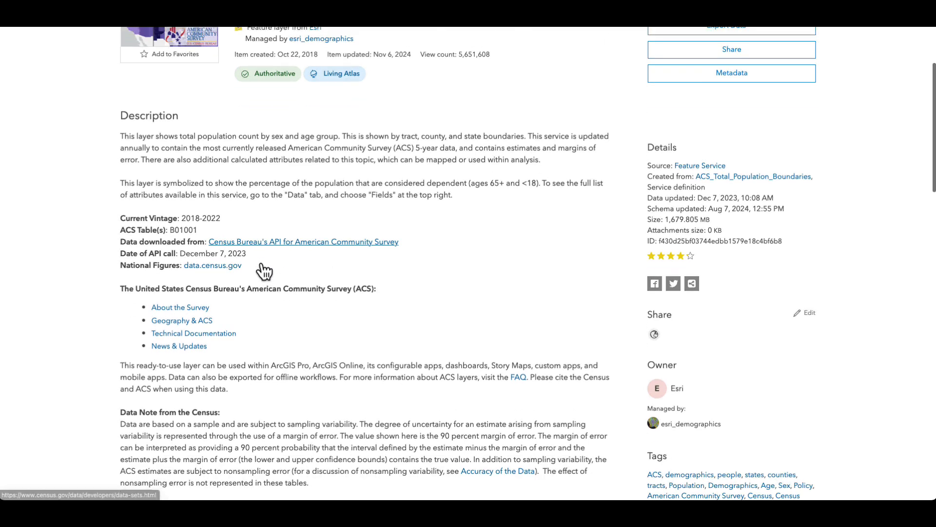
drag(221, 194, 180, 194)
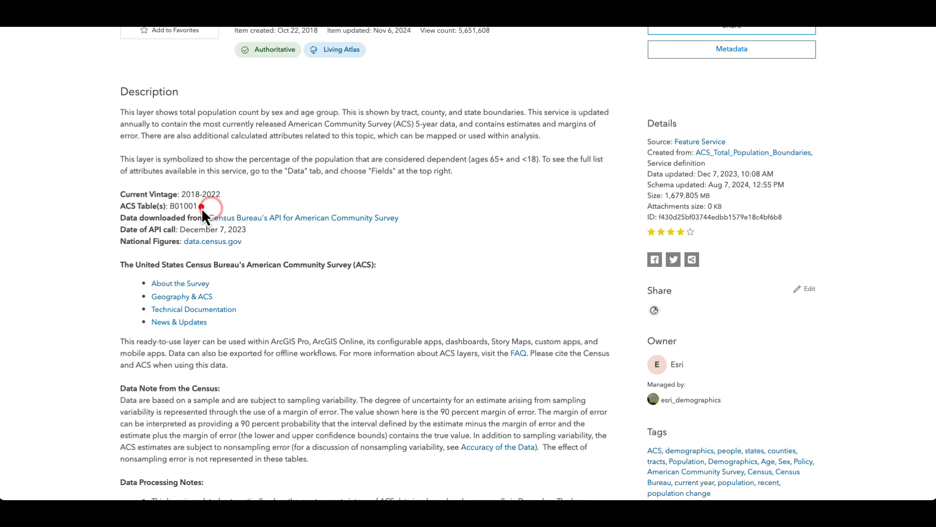
drag(200, 206, 170, 207)
drag(258, 232, 181, 232)
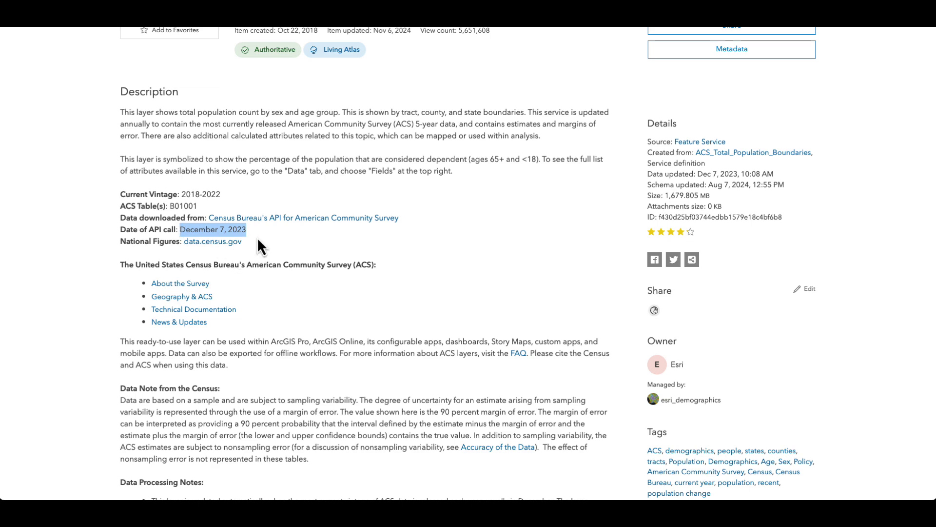
scroll(279, 260, down, 5)
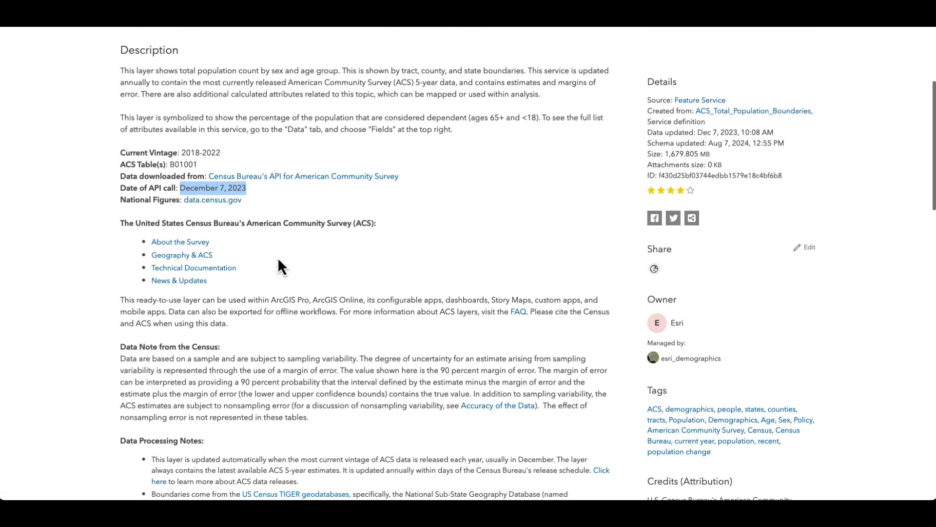
scroll(277, 255, down, 3)
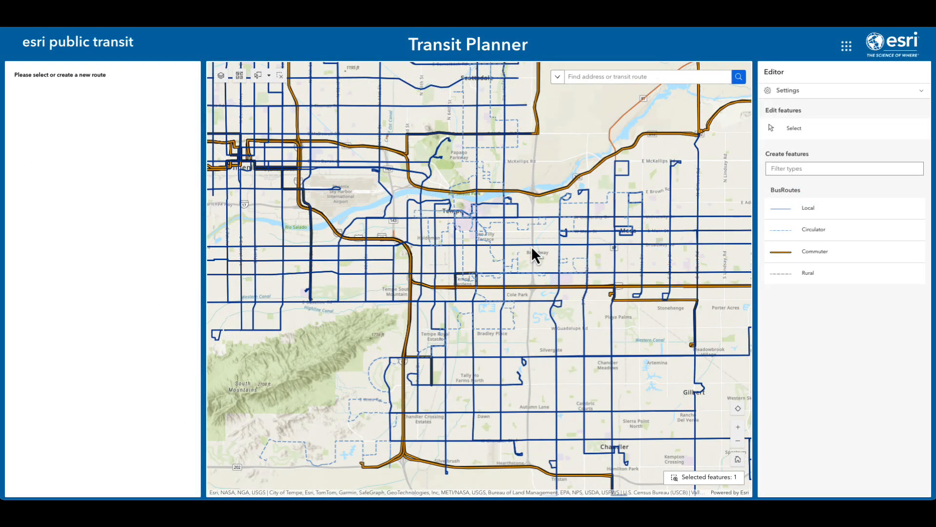
Select route 45 East on the Transit Planner map and examine its Transit Demand score.
click(531, 245)
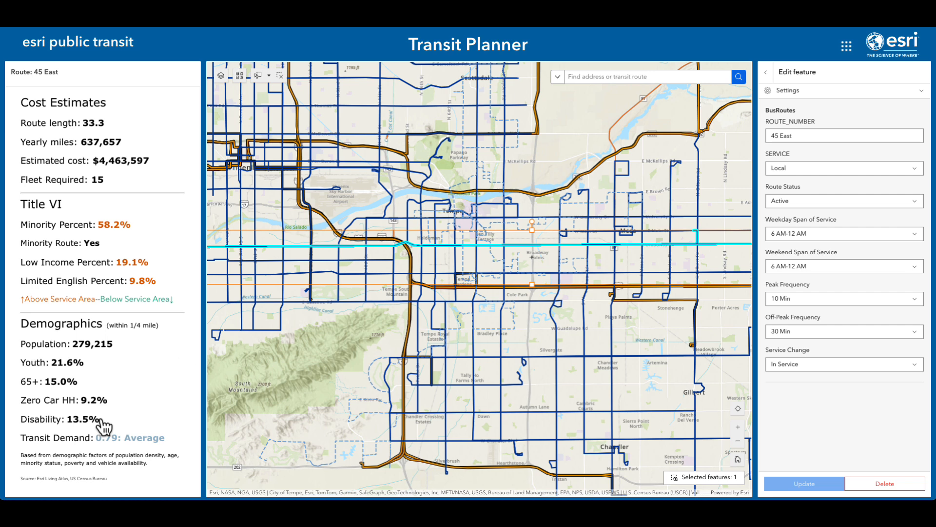
drag(20, 438, 163, 445)
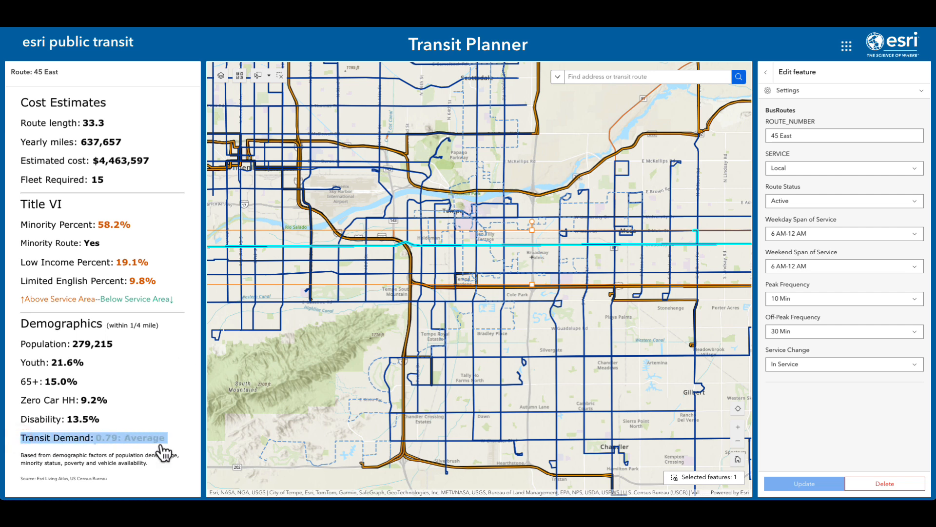
click(163, 384)
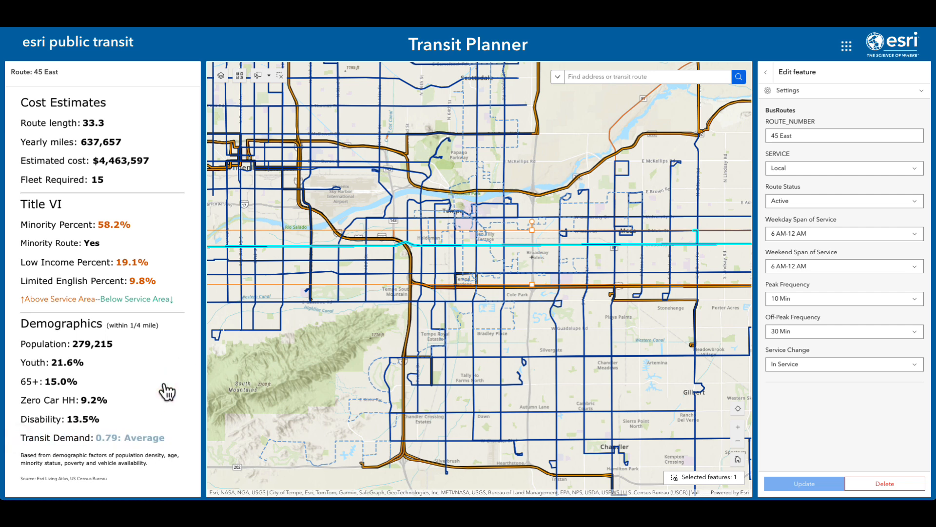